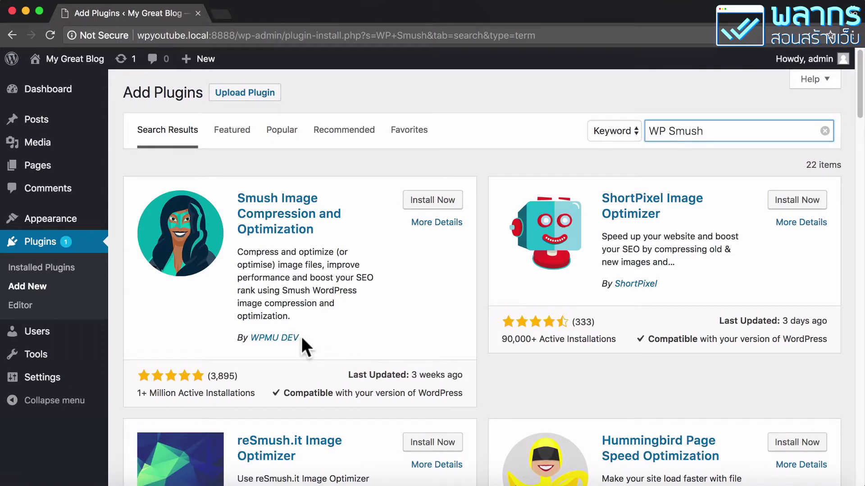
# - Install and activate the Smush Image Compression and Optimization plugin by WPMU DEV
pyautogui.moveTo(137, 393); pyautogui.dragTo(254, 392)
pyautogui.click(253, 387)
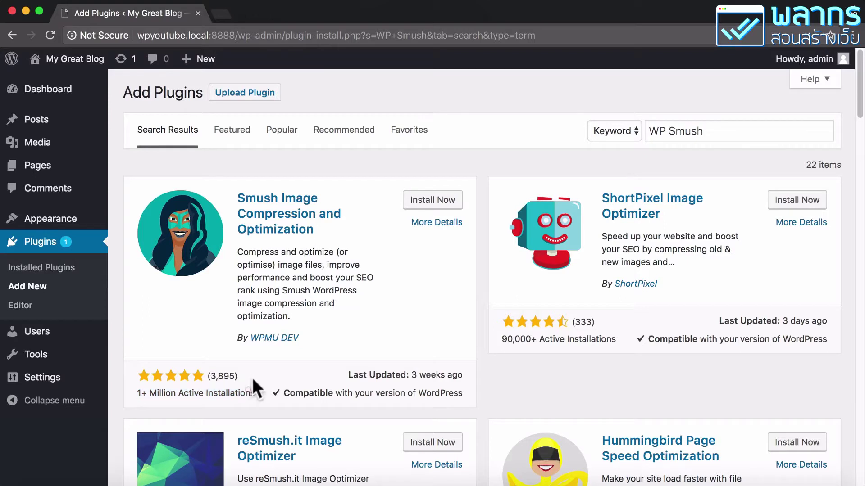
pyautogui.moveTo(139, 376); pyautogui.dragTo(274, 378)
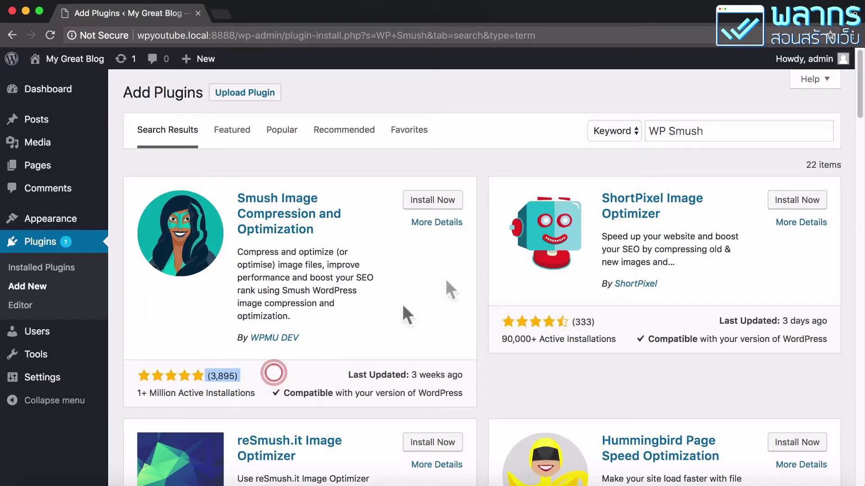
pyautogui.click(458, 199)
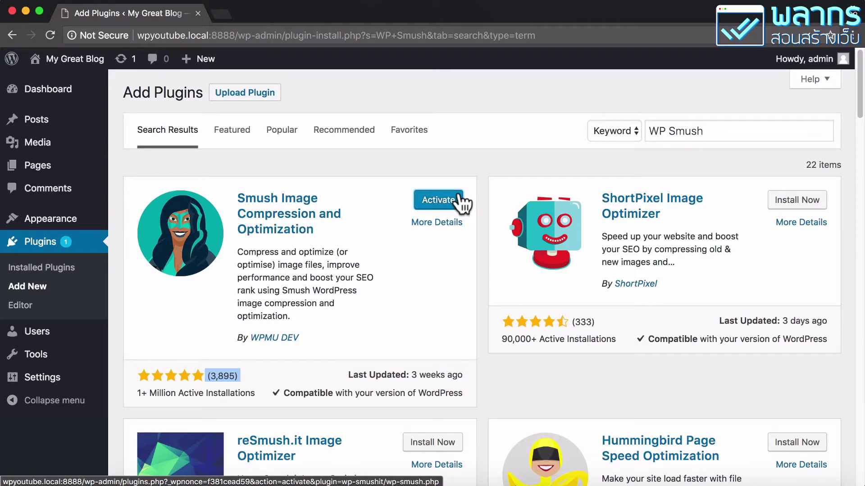
pyautogui.click(459, 199)
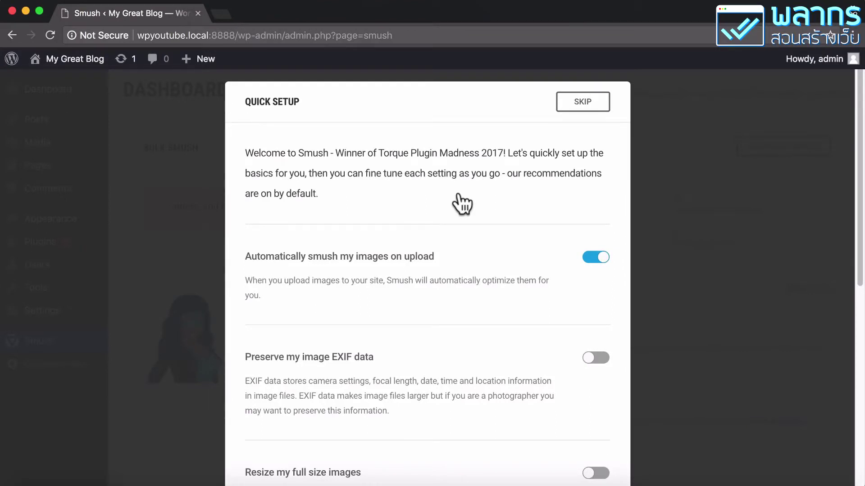
# - Complete the Smush quick setup with only automatic smushing of images on upload enabled
pyautogui.scroll(-3, 461, 204)
pyautogui.scroll(-3, 462, 205)
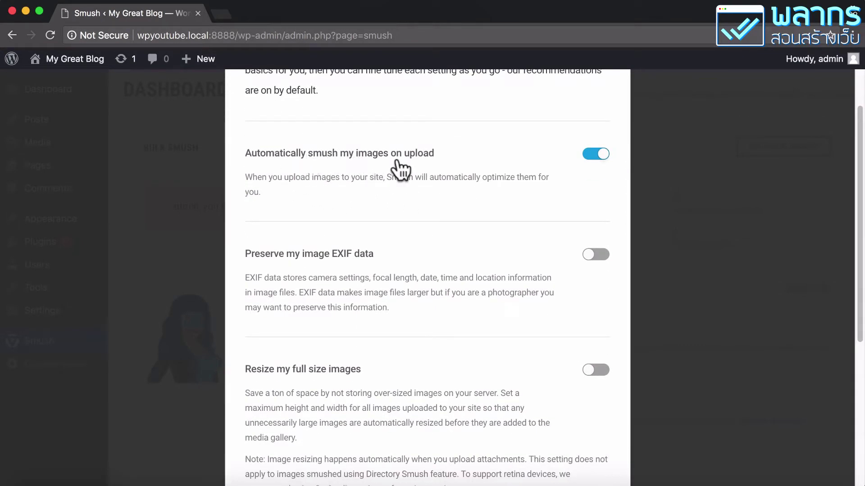
pyautogui.click(599, 153)
pyautogui.click(598, 155)
pyautogui.scroll(-2, 479, 201)
pyautogui.scroll(-3, 479, 198)
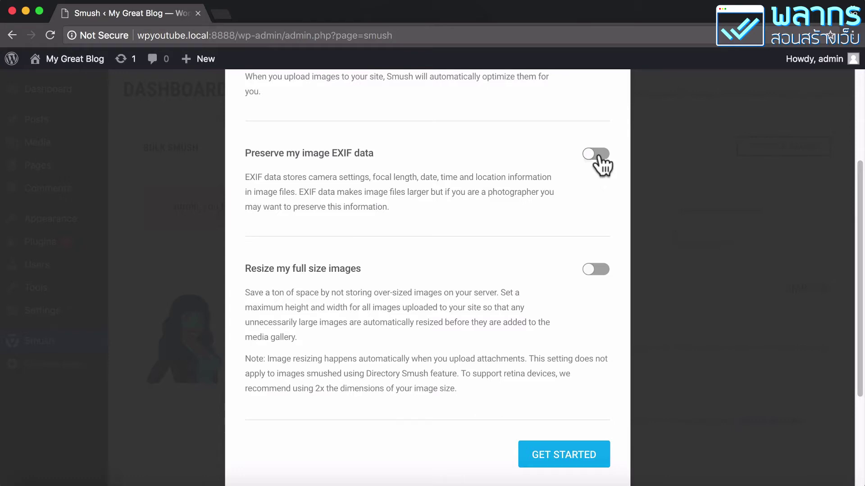
pyautogui.scroll(-2, 473, 207)
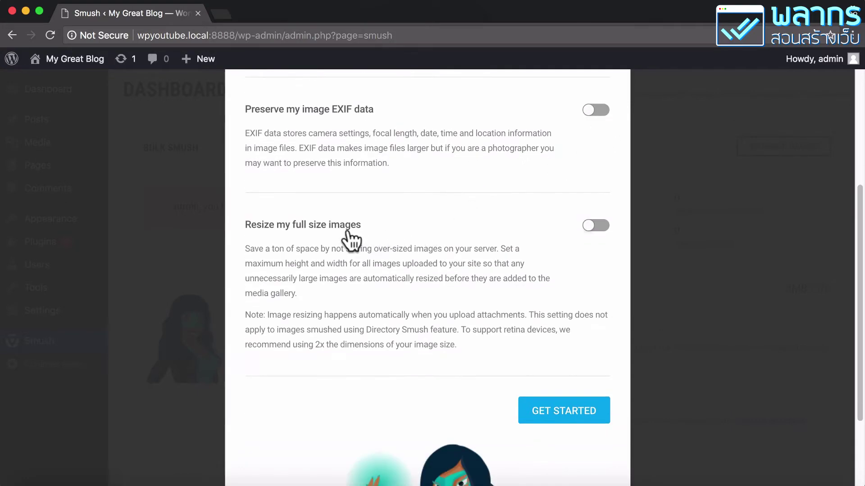
pyautogui.scroll(-1, 409, 253)
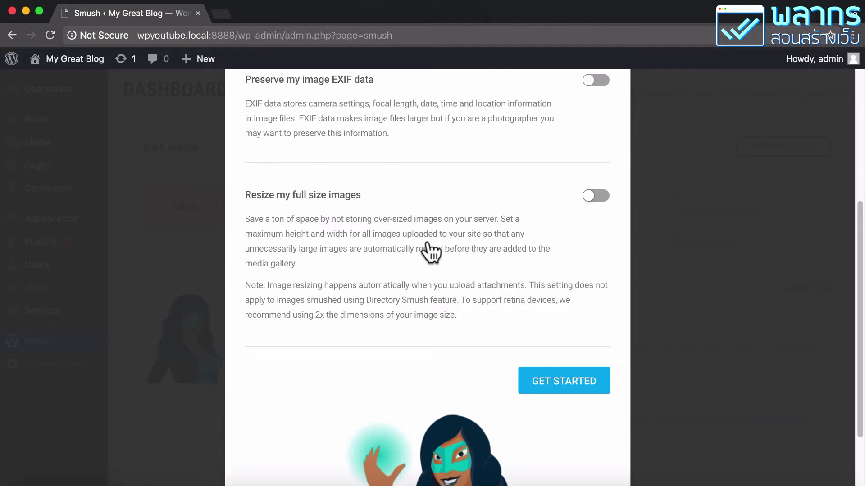
pyautogui.scroll(-3, 431, 252)
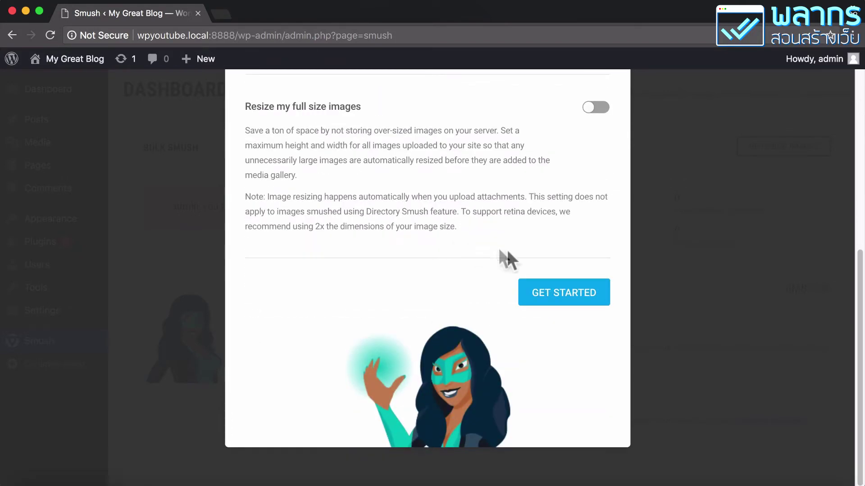
pyautogui.click(594, 300)
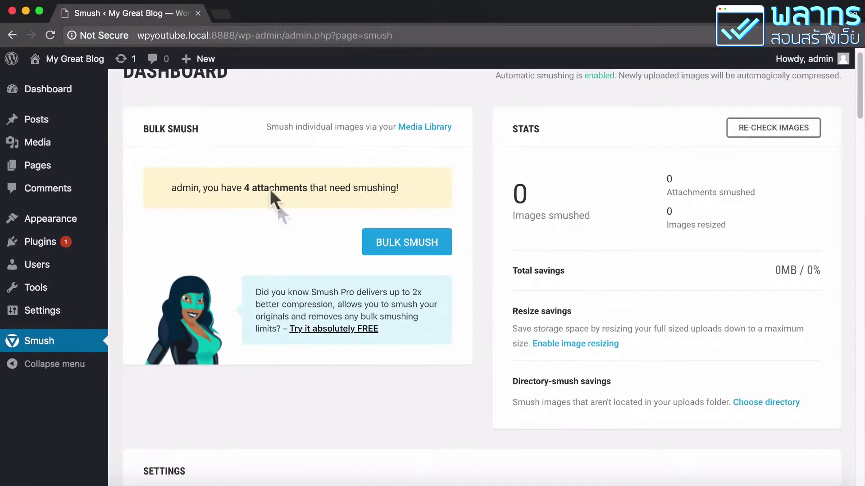
# - Run Bulk Smush on the existing attachments that need compressing
pyautogui.scroll(-15, 427, 234)
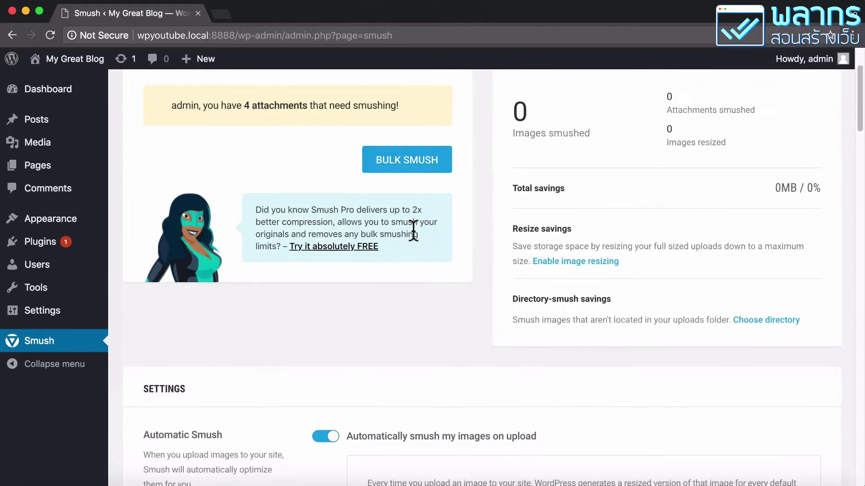
pyautogui.scroll(15, 429, 250)
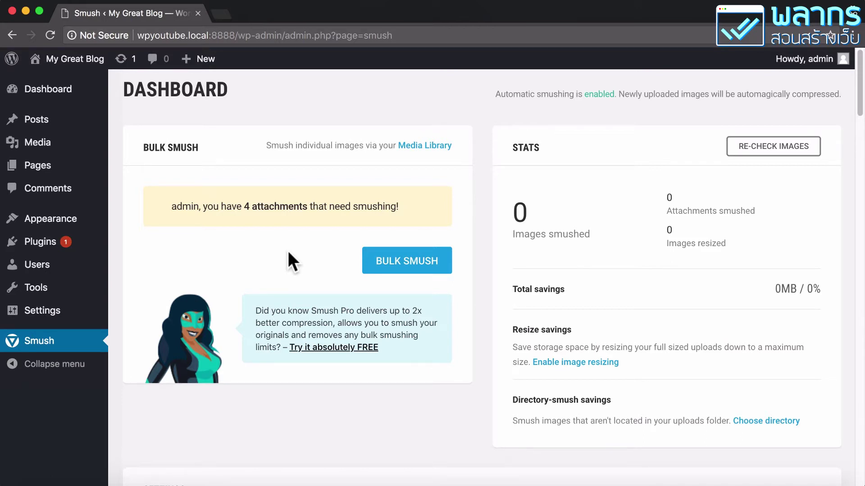
pyautogui.click(435, 265)
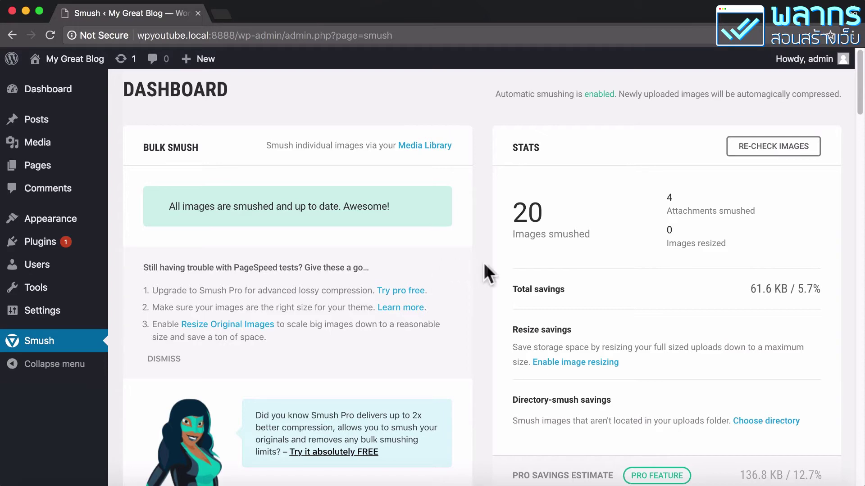
# - Examine the Smush stats for the number of images smushed, the total savings and the resize savings options
pyautogui.scroll(-3, 637, 210)
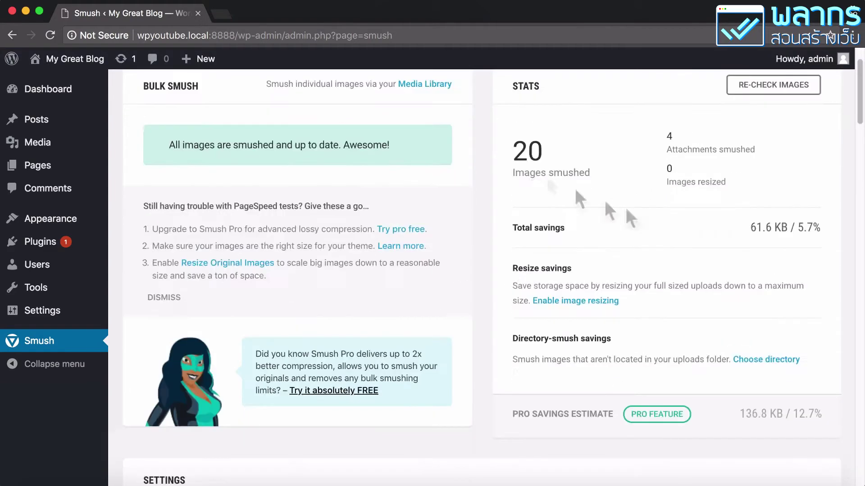
pyautogui.moveTo(514, 153); pyautogui.dragTo(543, 158)
pyautogui.click(554, 158)
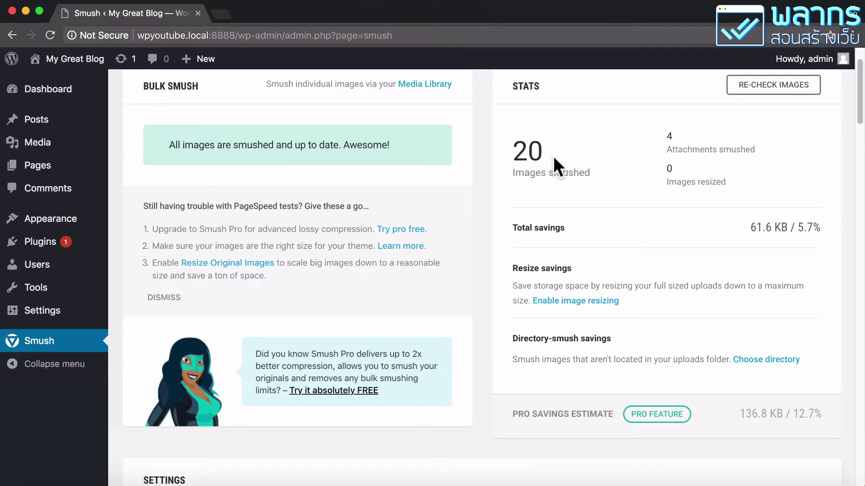
pyautogui.scroll(-1, 563, 205)
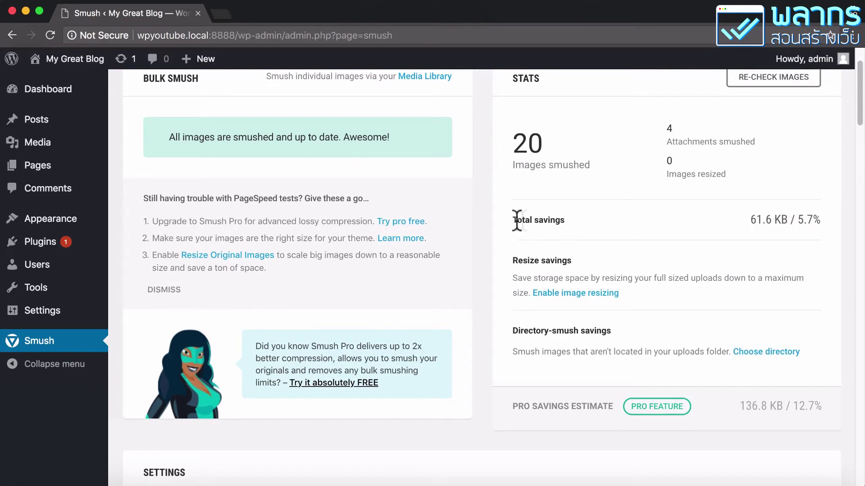
pyautogui.moveTo(749, 220); pyautogui.dragTo(788, 218)
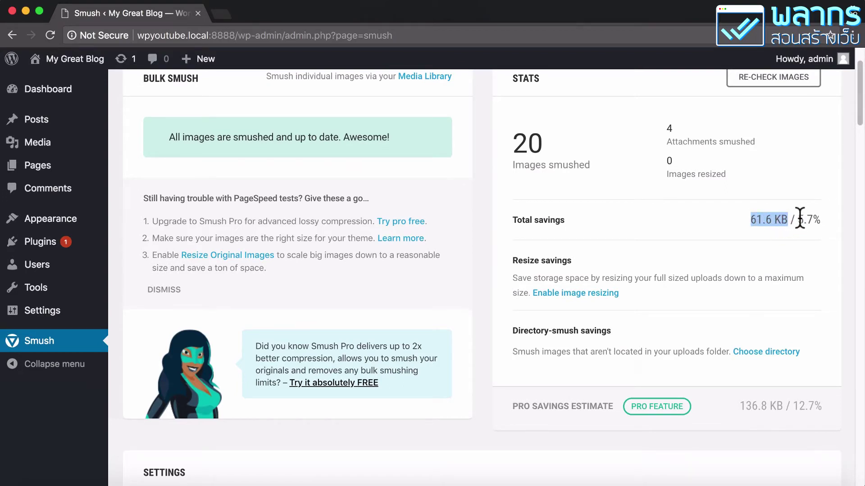
pyautogui.click(799, 219)
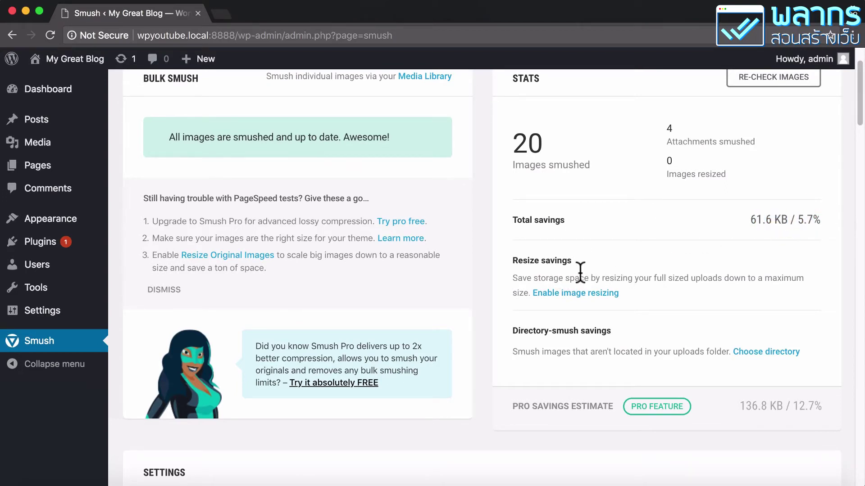
pyautogui.scroll(-1, 620, 261)
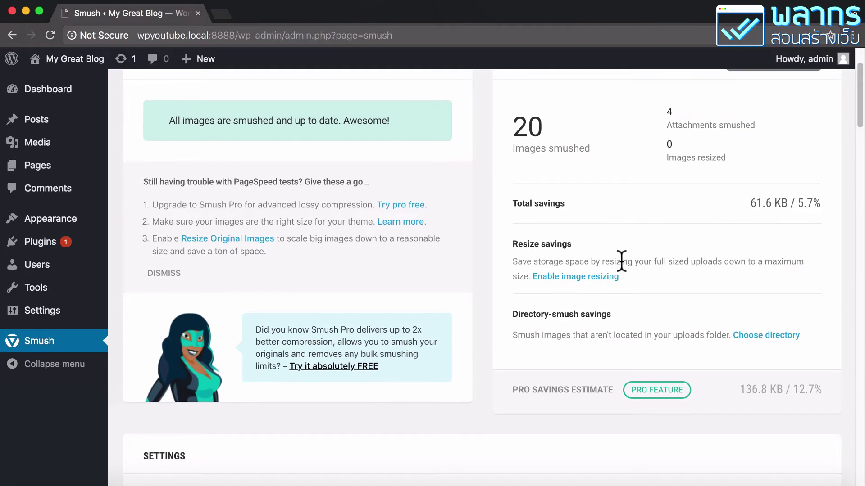
pyautogui.scroll(-3, 620, 261)
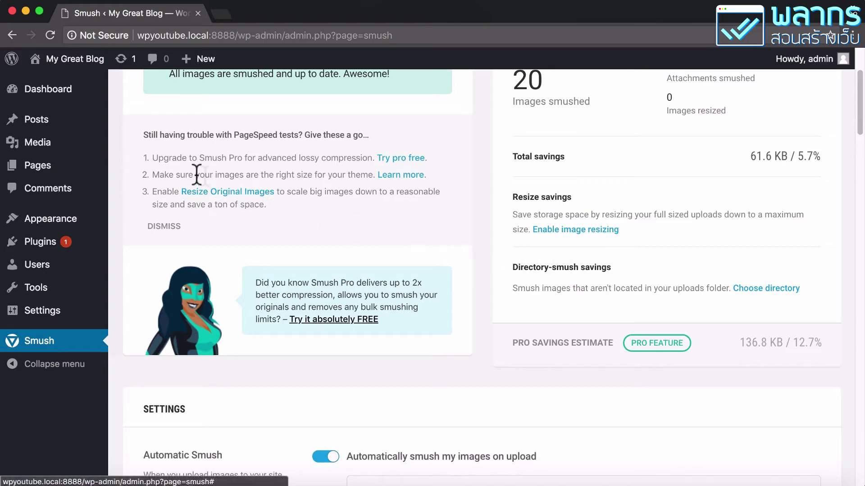
# - Open the Media Library, view the files in list mode and return to grid mode
pyautogui.moveTo(66, 151)
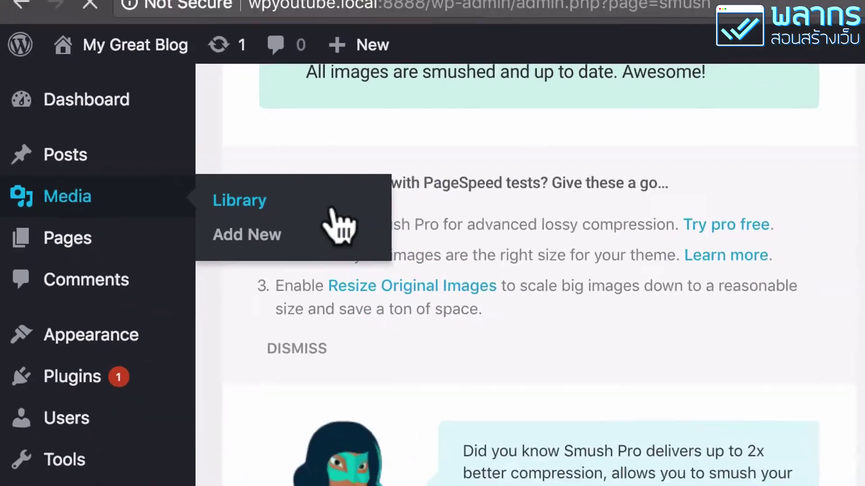
pyautogui.click(464, 263)
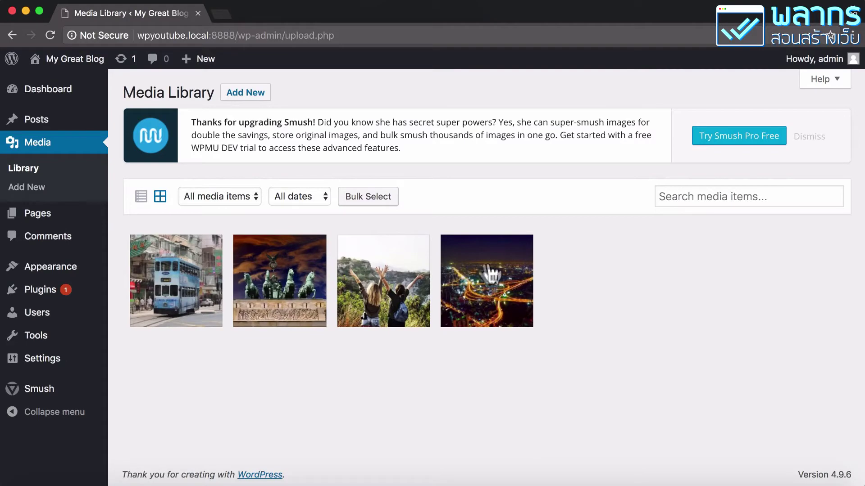
pyautogui.click(139, 196)
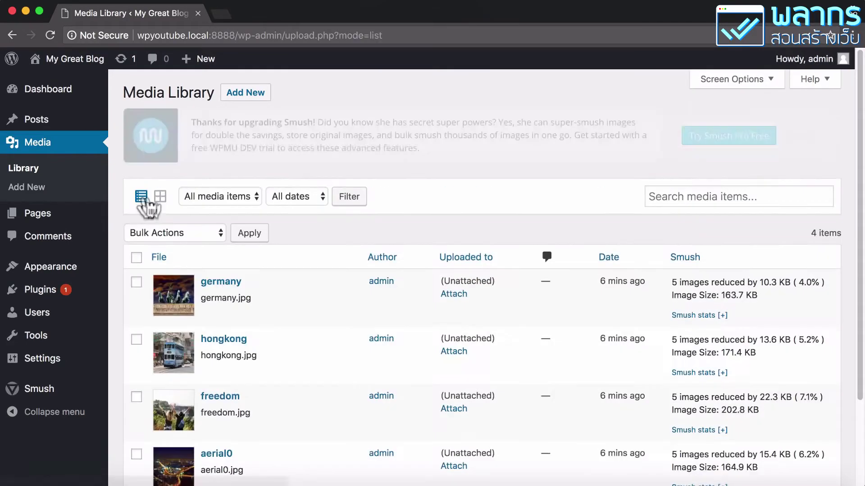
pyautogui.click(163, 201)
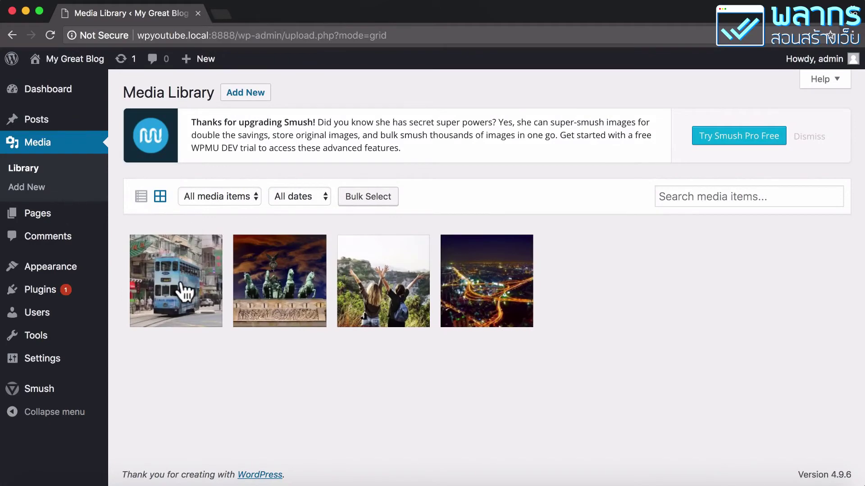
# - Open the attachment details of the hongkong image and check its file size and dimensions
pyautogui.click(182, 290)
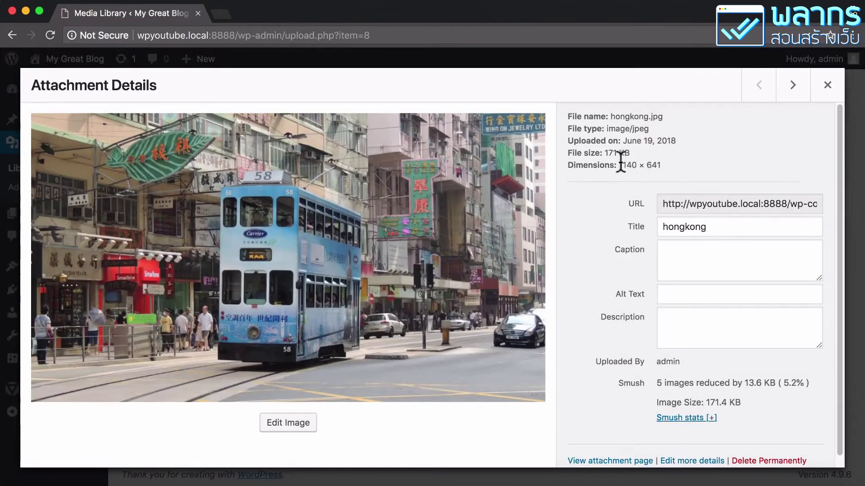
pyautogui.moveTo(619, 163); pyautogui.dragTo(660, 162)
pyautogui.scroll(-1, 634, 180)
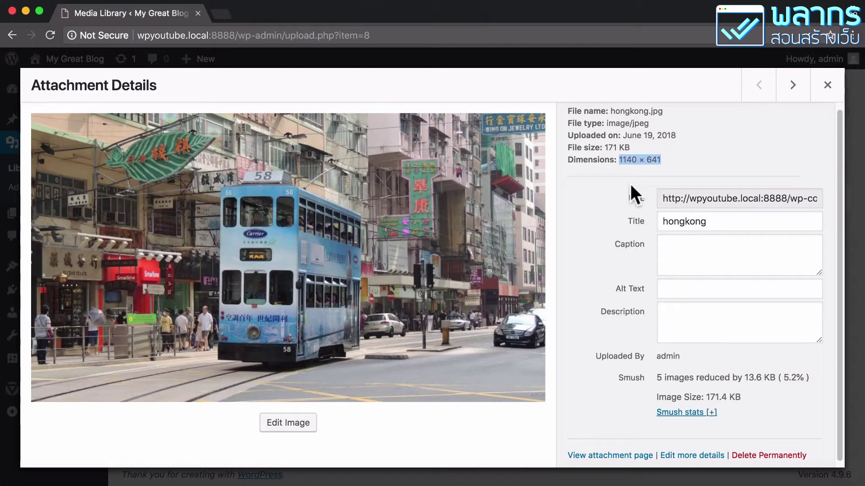
pyautogui.doubleClick(610, 148)
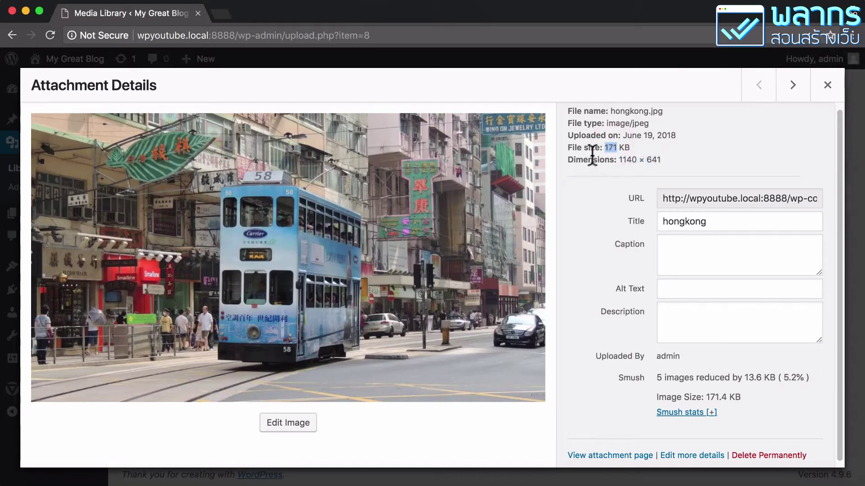
pyautogui.moveTo(568, 148); pyautogui.dragTo(659, 161)
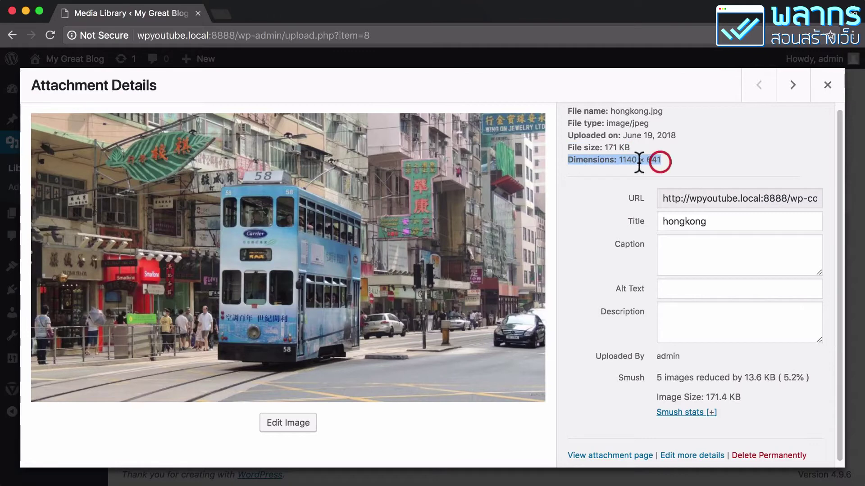
pyautogui.click(638, 160)
pyautogui.scroll(-1, 640, 221)
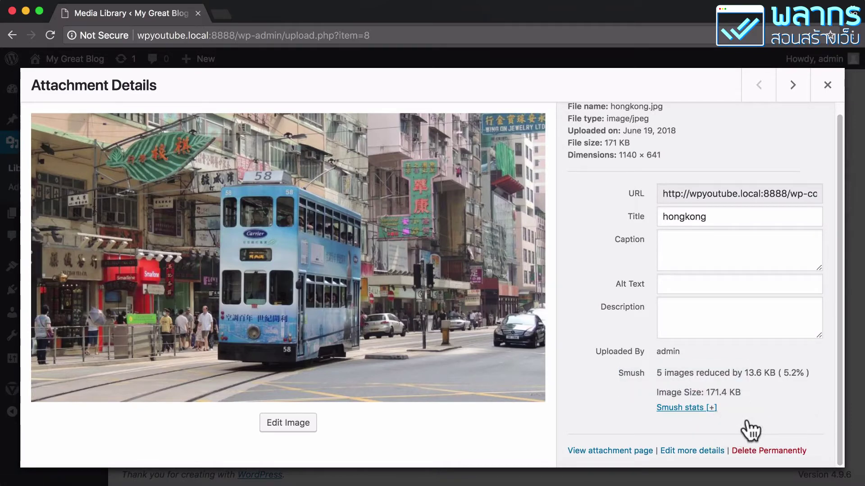
# - Expand the hongkong image's Smush stats and review the savings per image size, including the skipped full size
pyautogui.click(708, 410)
pyautogui.scroll(-3, 756, 399)
pyautogui.scroll(-2, 764, 397)
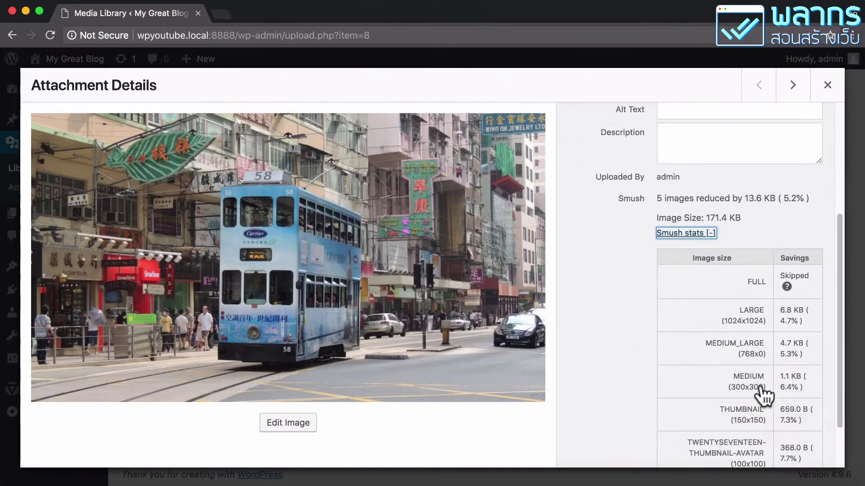
pyautogui.scroll(-3, 759, 360)
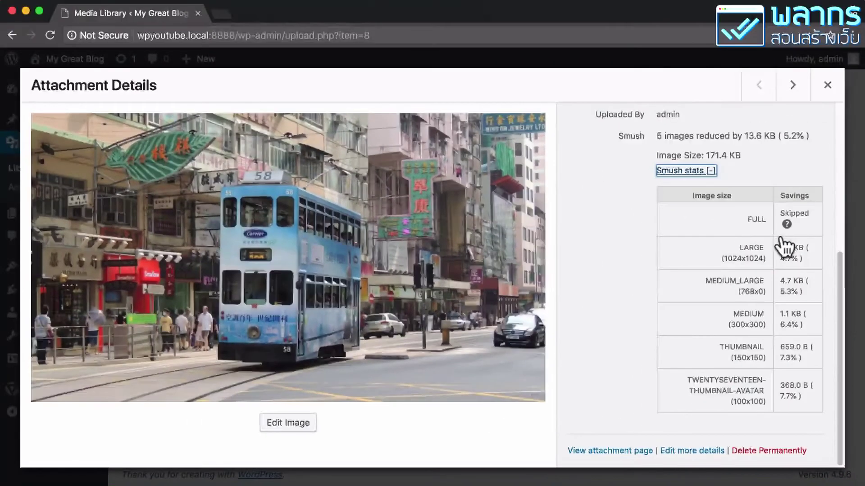
pyautogui.moveTo(788, 227)
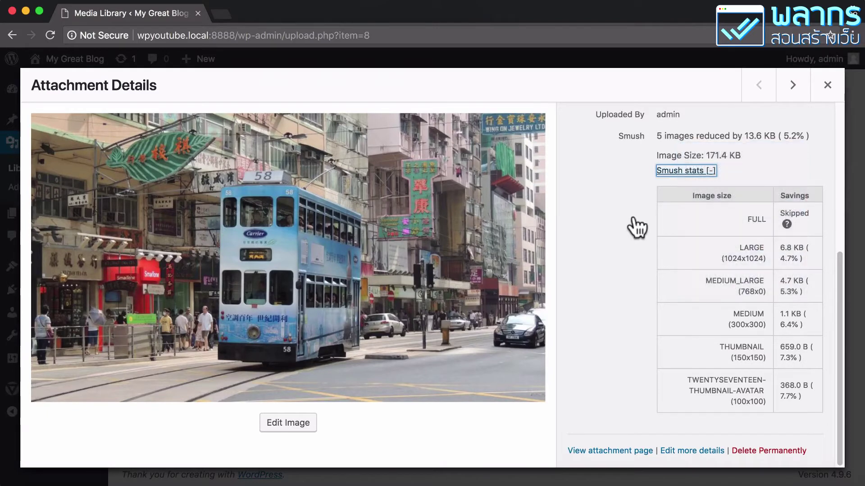
# - Review the Smush stats of the germany image, then close the attachment details
pyautogui.click(792, 85)
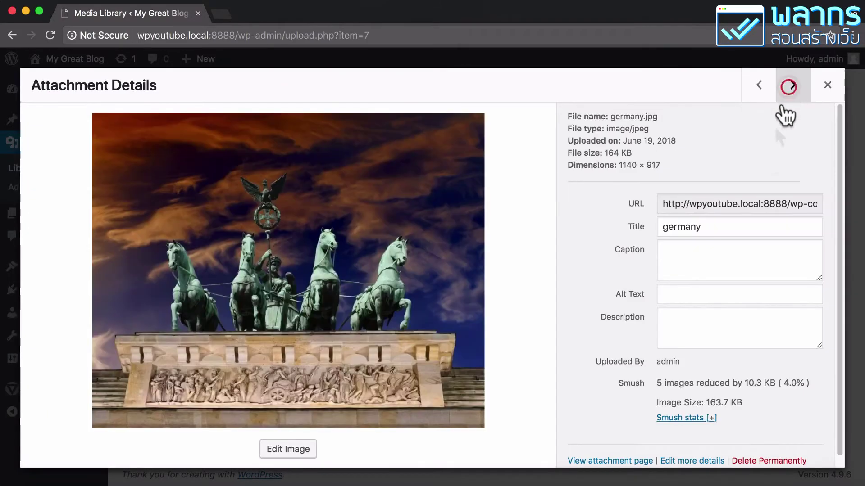
pyautogui.click(703, 417)
pyautogui.scroll(-6, 722, 371)
pyautogui.scroll(6, 725, 372)
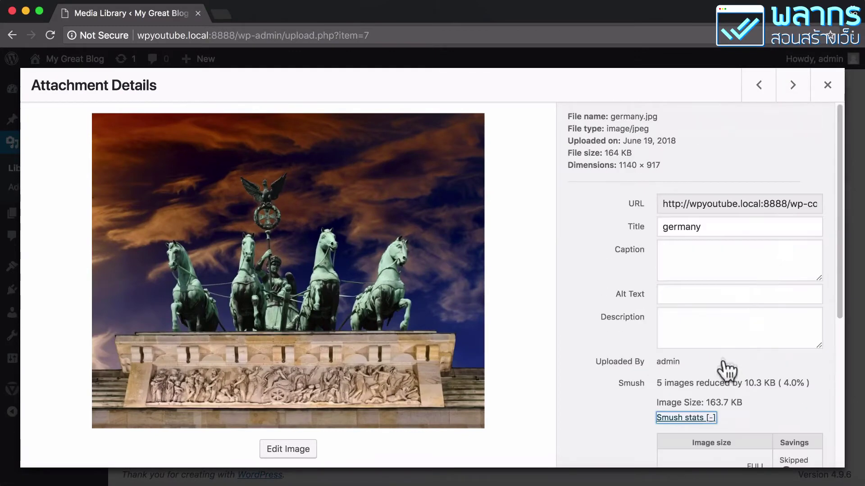
pyautogui.click(827, 85)
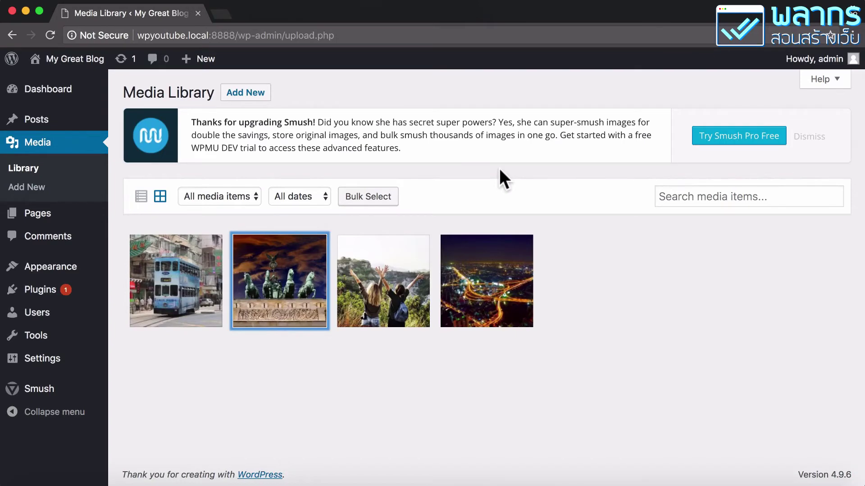
# - Upload railway-tracks-3455169.jpg from the wp_smush folder on the Desktop to the Media Library
pyautogui.click(247, 94)
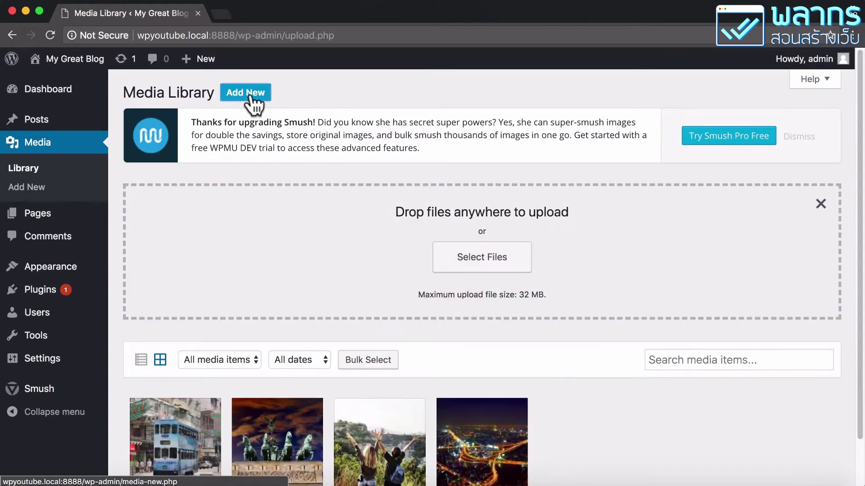
pyautogui.click(476, 256)
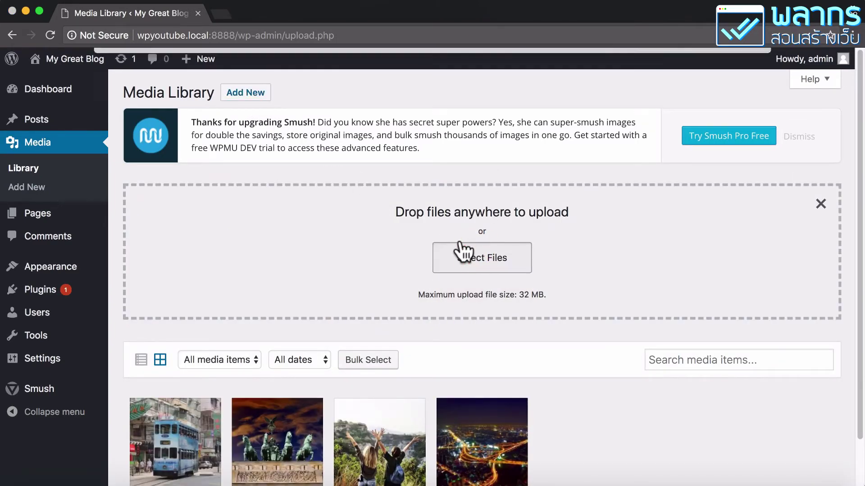
pyautogui.click(153, 118)
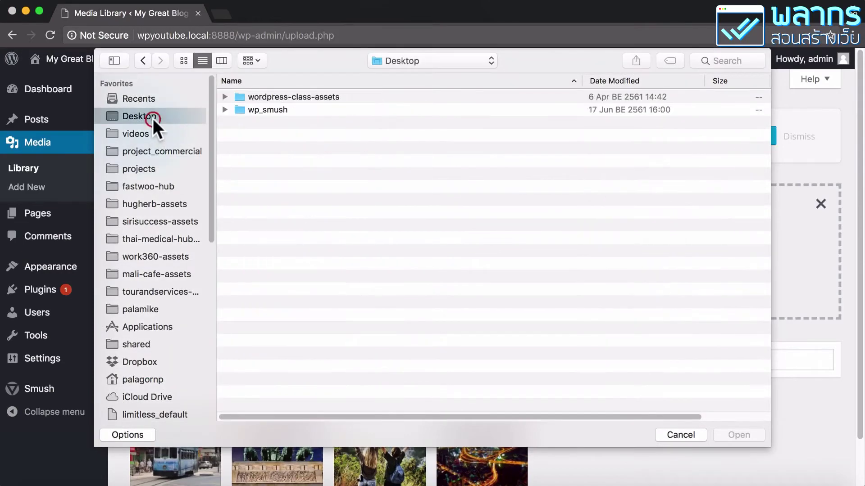
pyautogui.doubleClick(272, 109)
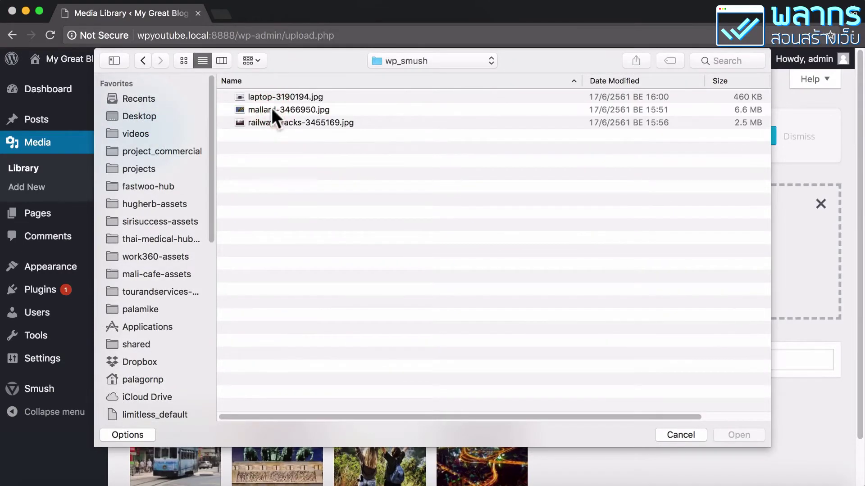
pyautogui.click(280, 120)
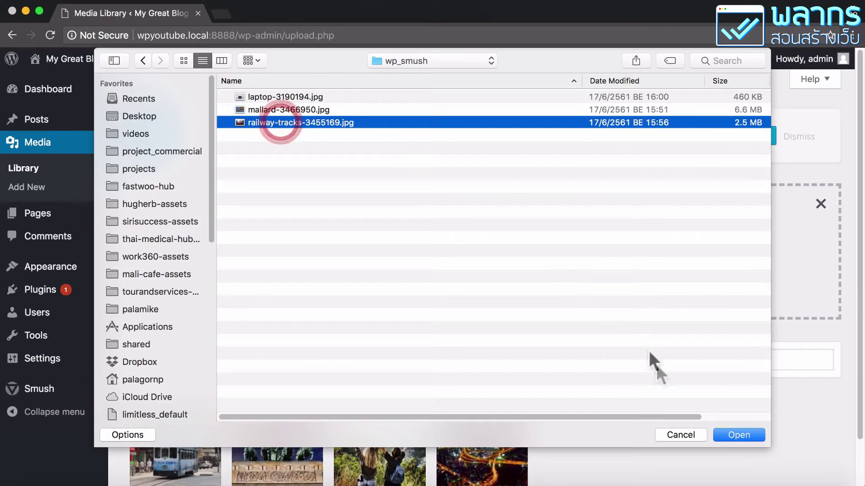
pyautogui.click(744, 430)
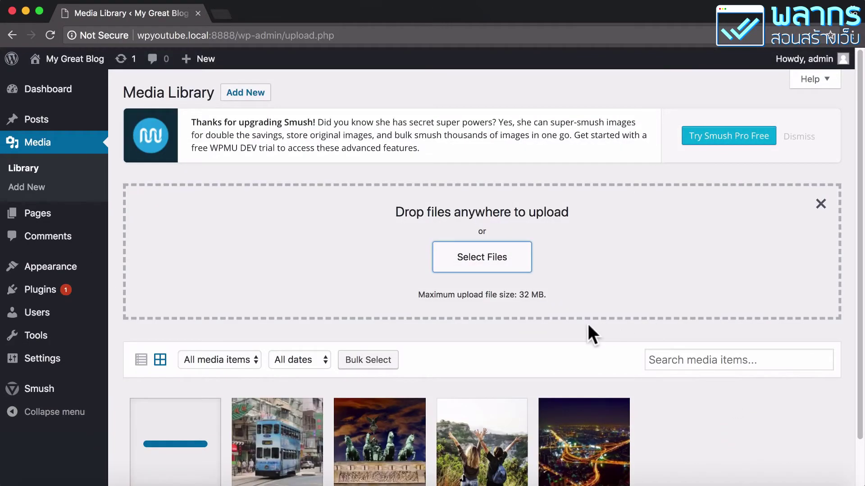
pyautogui.scroll(-2, 402, 323)
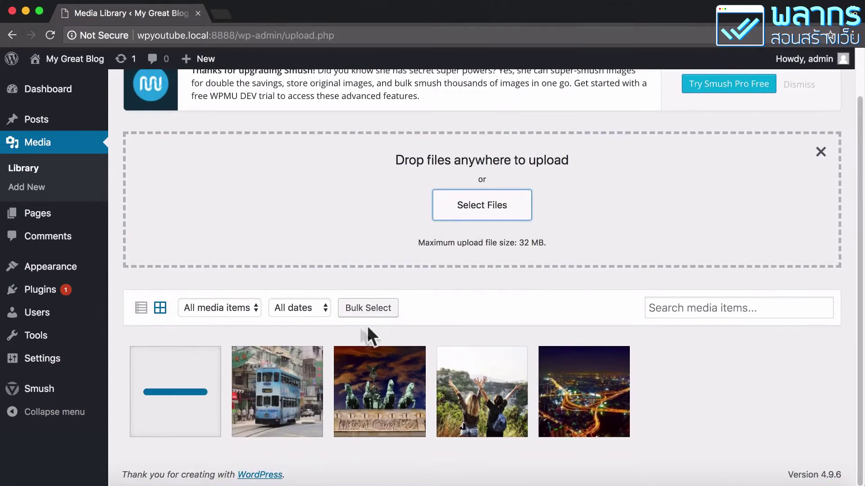